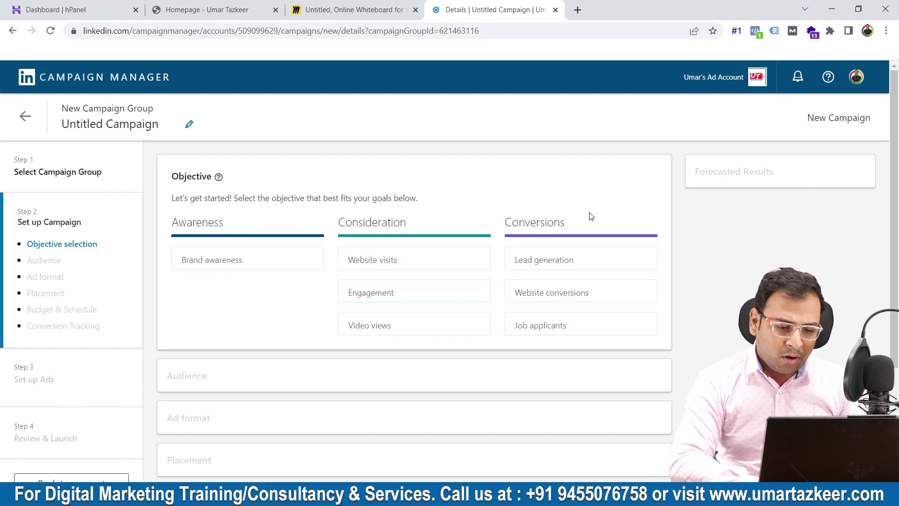
Leave the setup of the untitled campaign and return to the campaigns list.
mouse_move(542, 297)
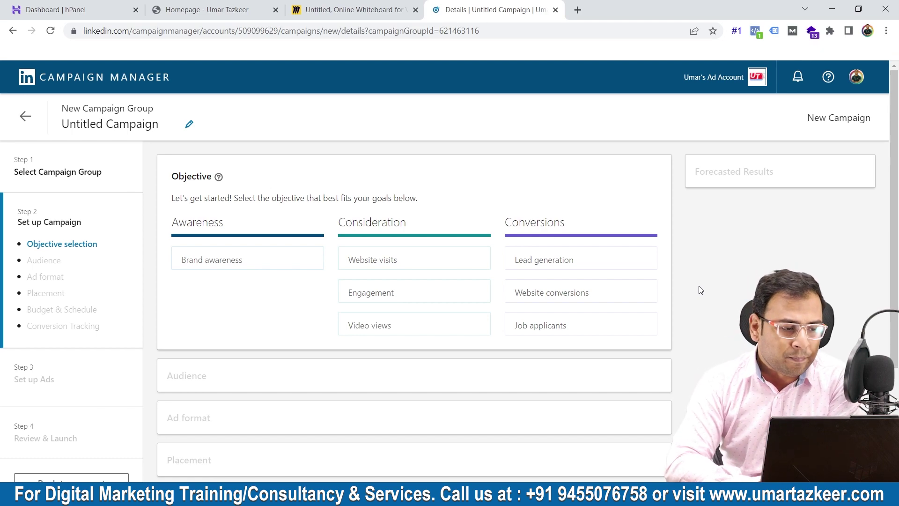
click(24, 118)
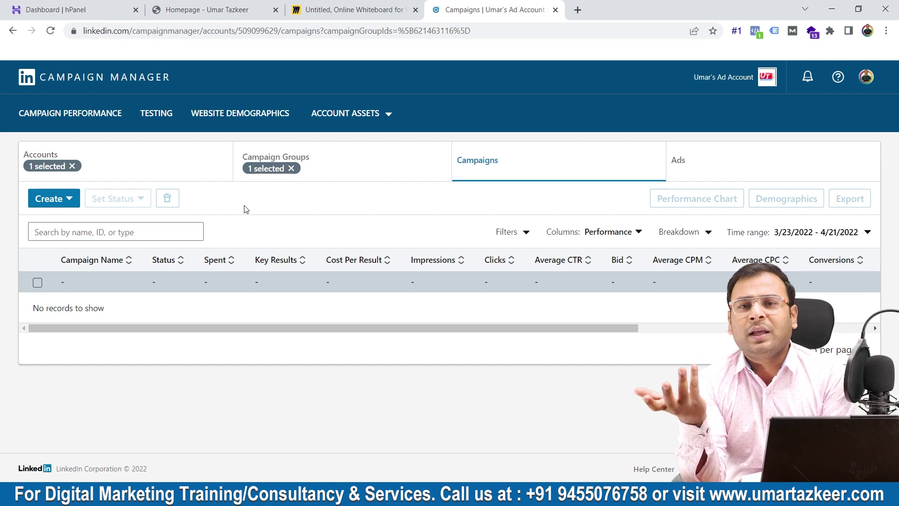
Switch to the Miro board and examine the page tracking and button click tracking branches of the LinkedIn Ads conversion mind map.
click(353, 7)
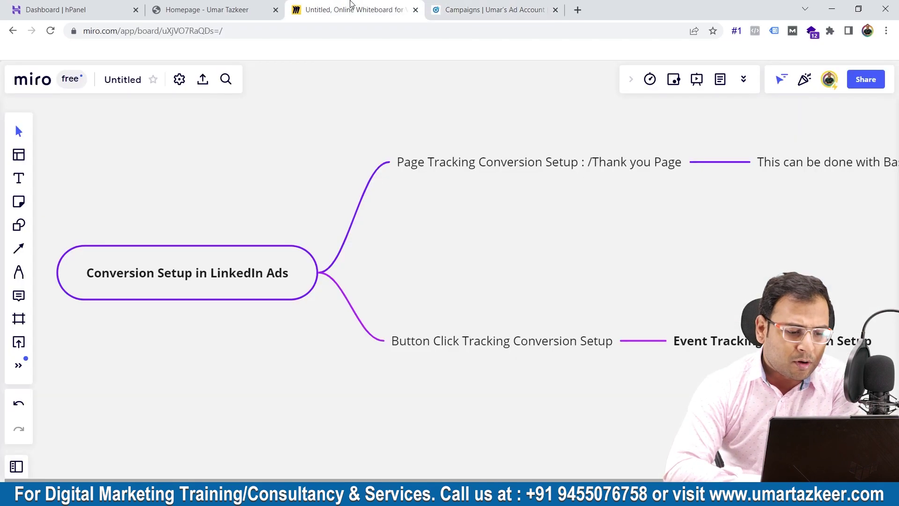
drag(192, 271, 174, 249)
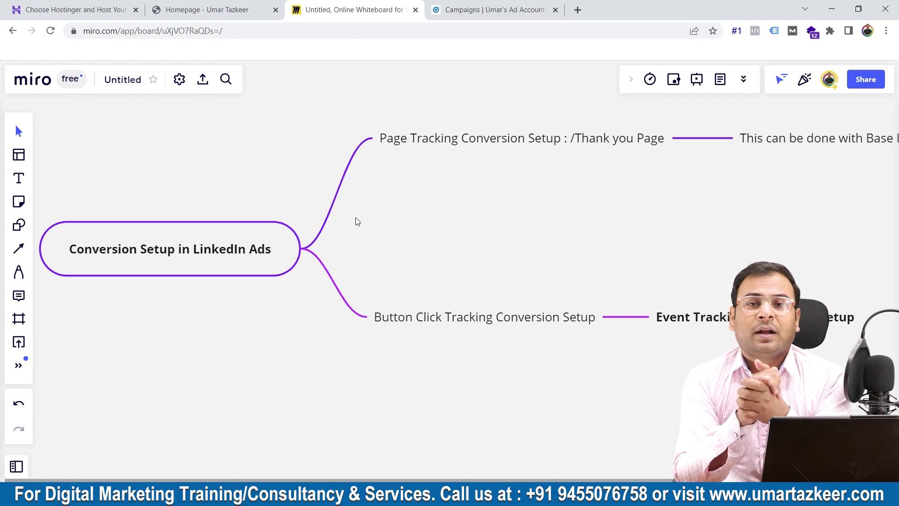
scroll(317, 248, right, 3)
scroll(316, 248, up, 2)
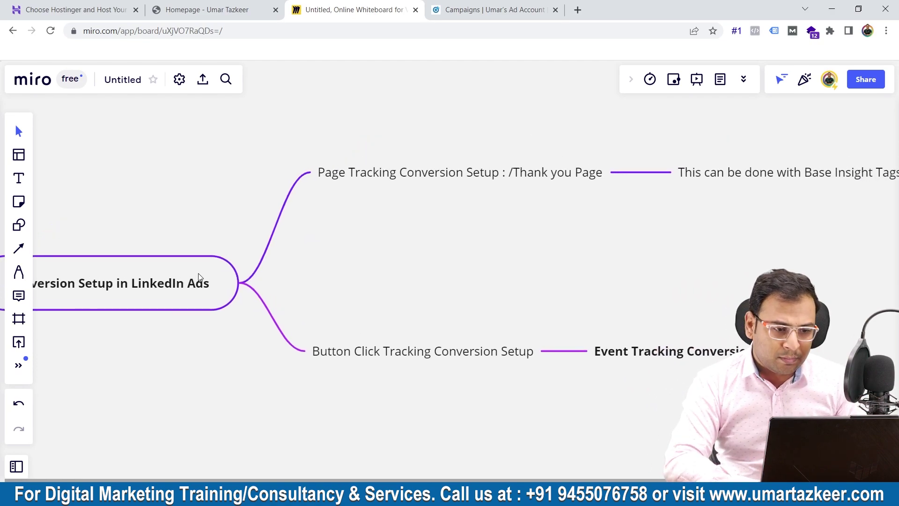
scroll(454, 187, up, 3)
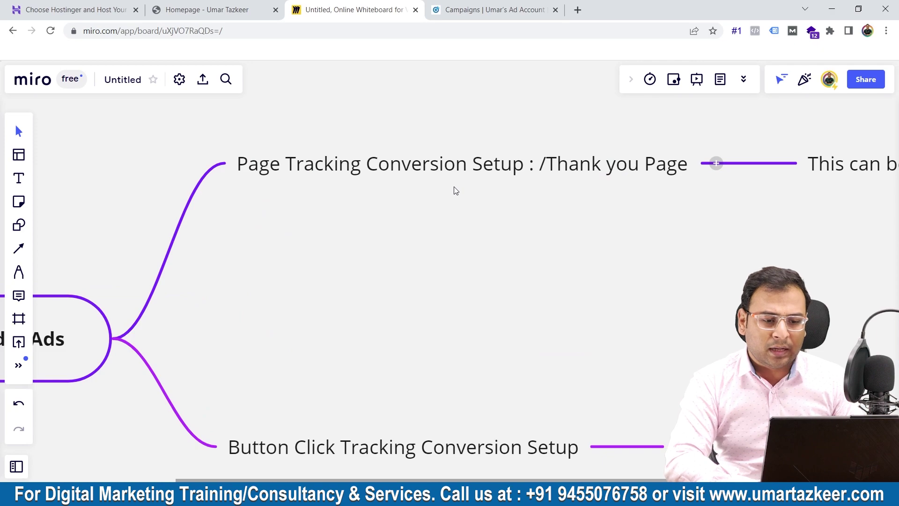
scroll(401, 219, down, 3)
scroll(401, 219, right, 4)
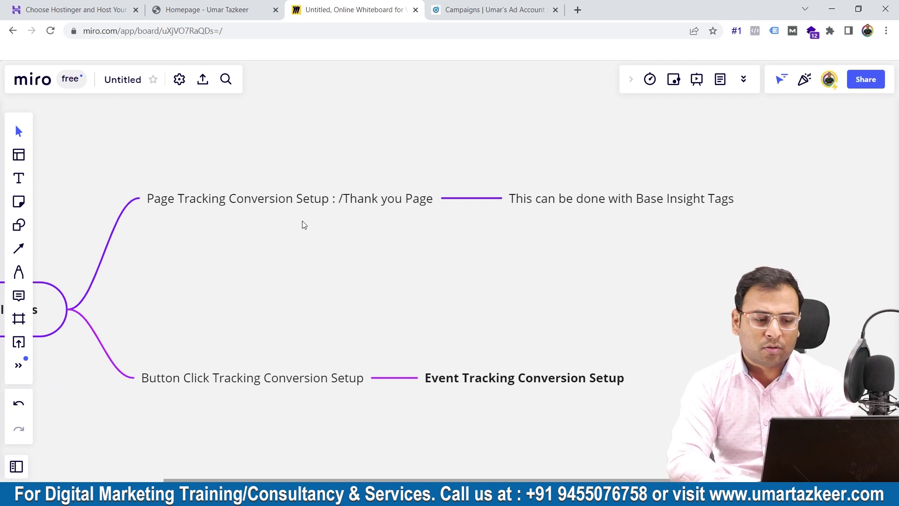
scroll(380, 242, right, 2)
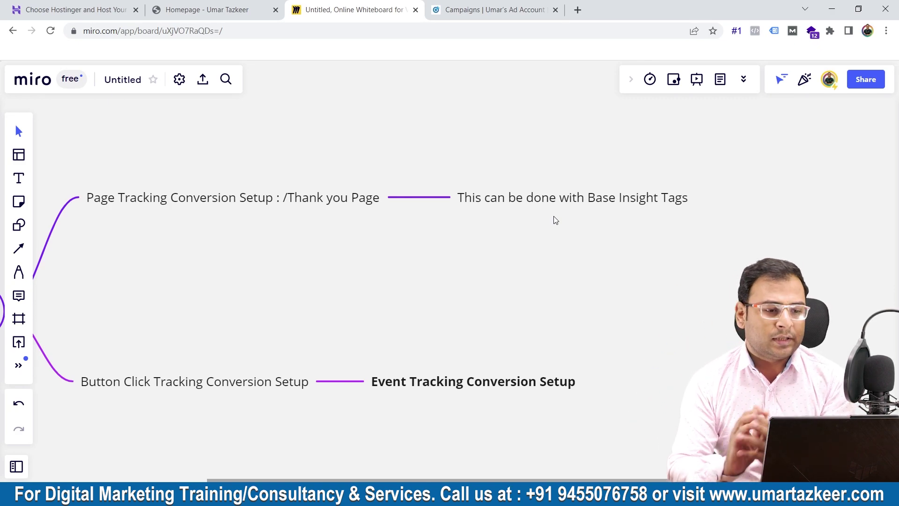
Switch to the store website, open the Sunglasses product page and examine its web address.
click(240, 8)
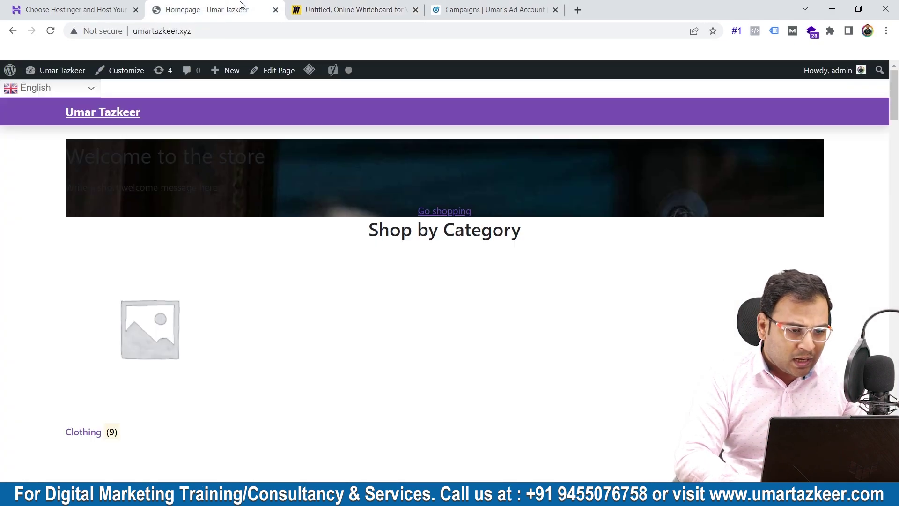
scroll(307, 145, down, 6)
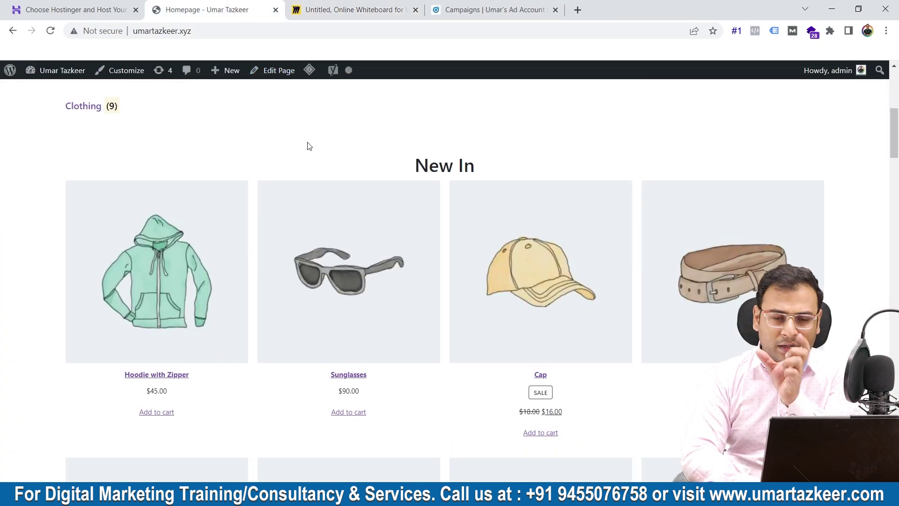
click(337, 285)
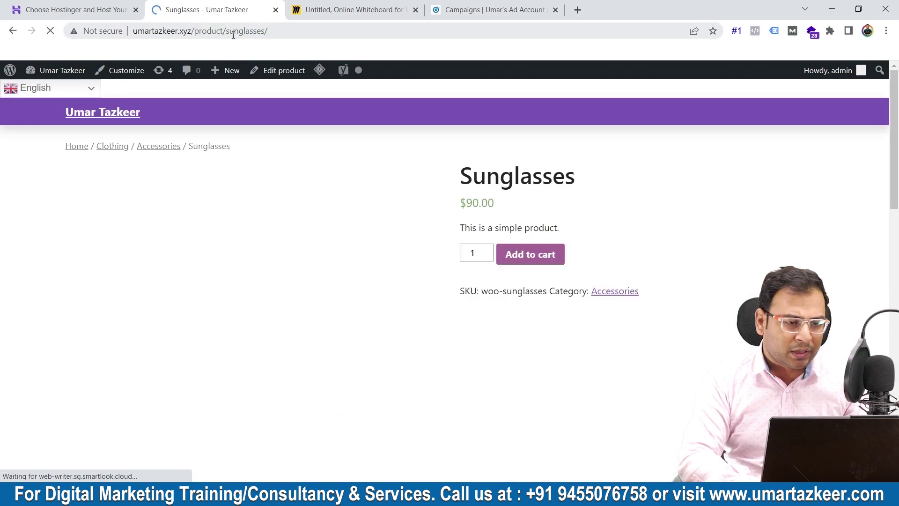
click(240, 27)
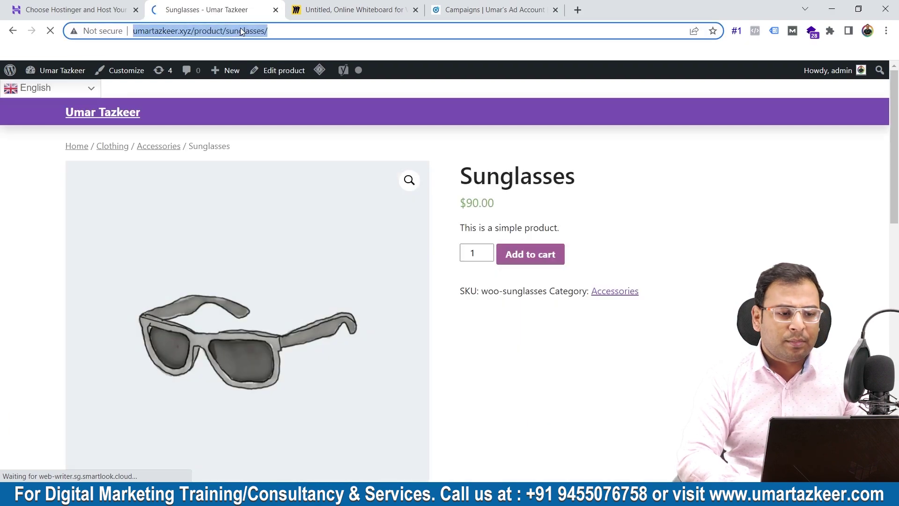
click(338, 30)
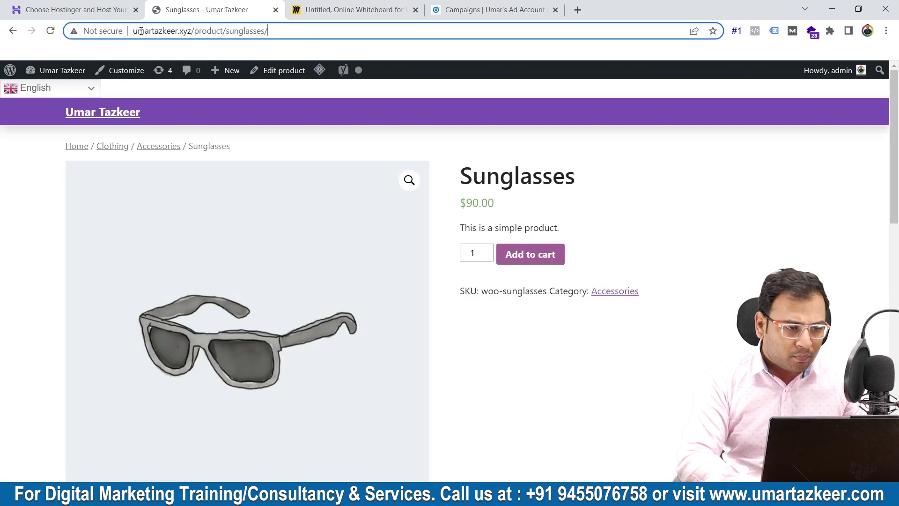
drag(141, 31, 163, 30)
click(312, 29)
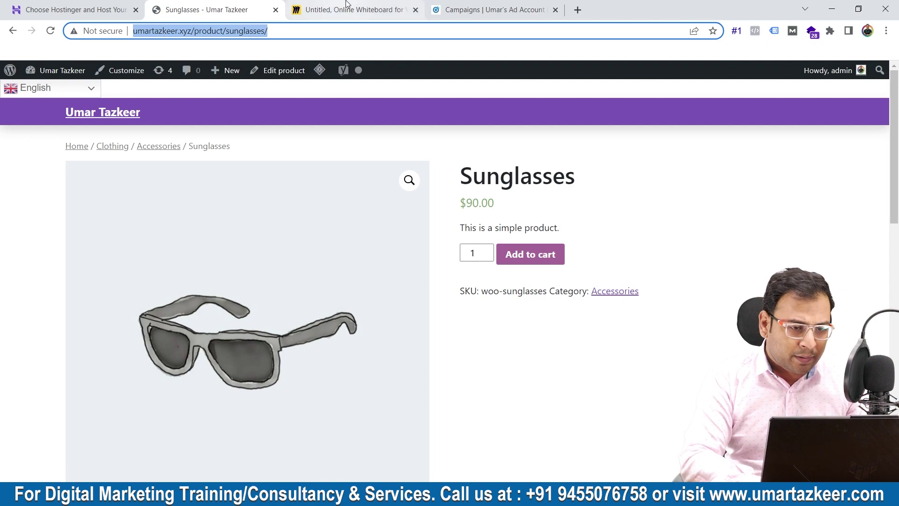
Switch to LinkedIn Campaign Manager and open Conversion Tracking for the ad account.
click(494, 5)
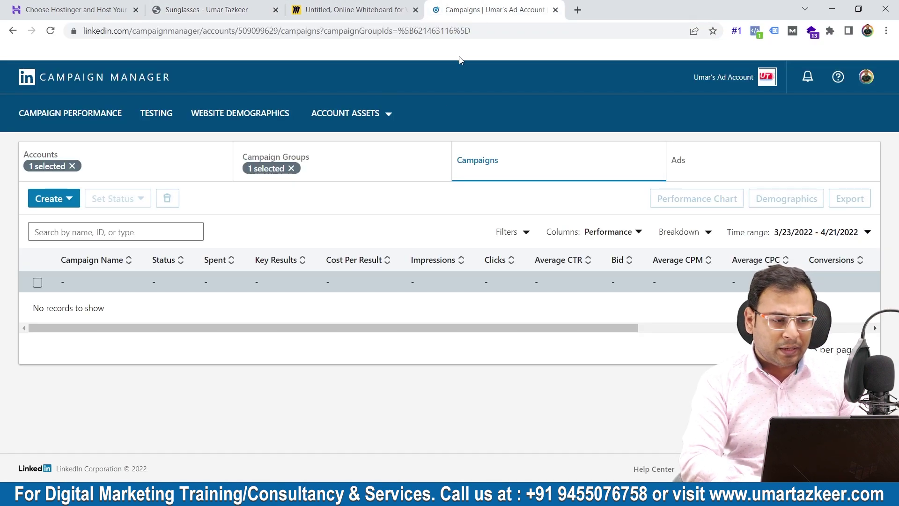
click(353, 114)
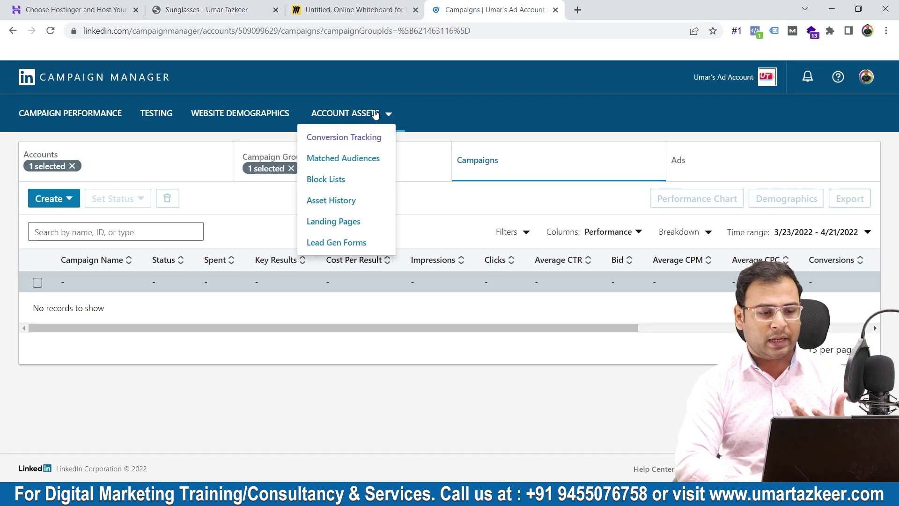
click(347, 142)
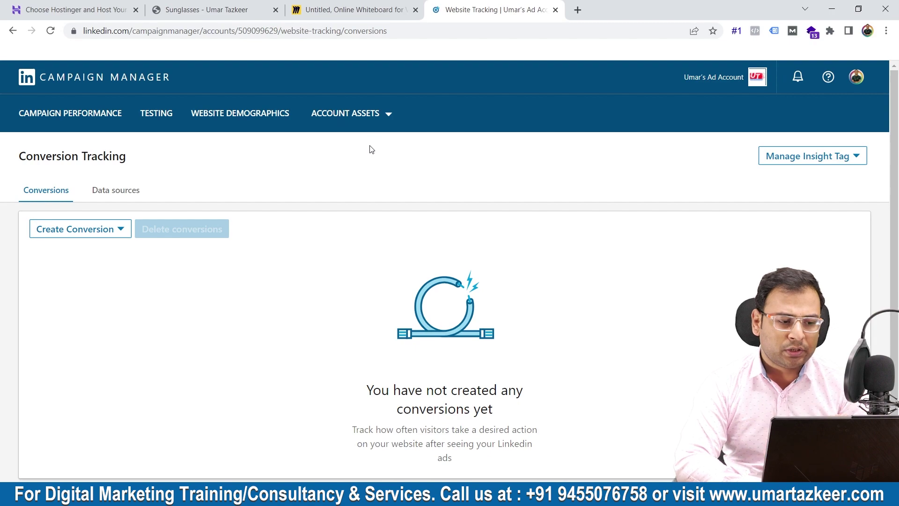
Check the data sources and source types offered for conversion tracking, and return to the conversions list.
click(125, 191)
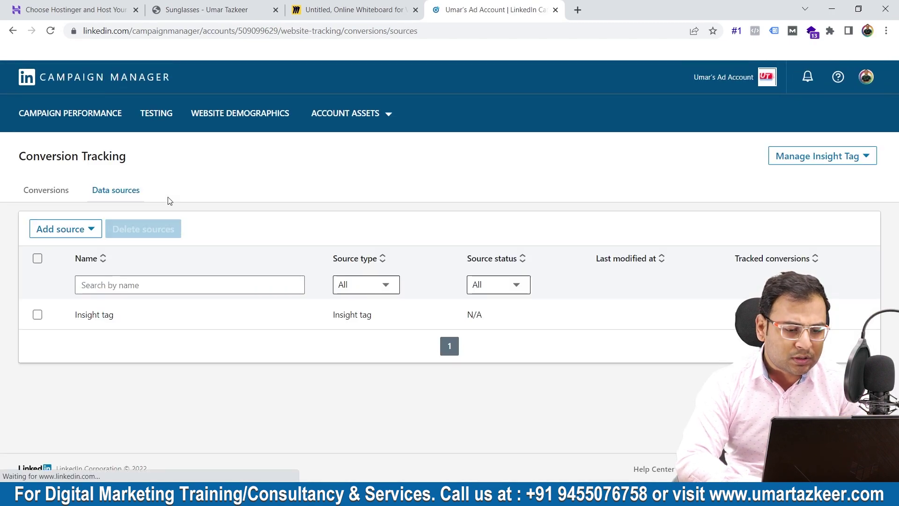
click(64, 234)
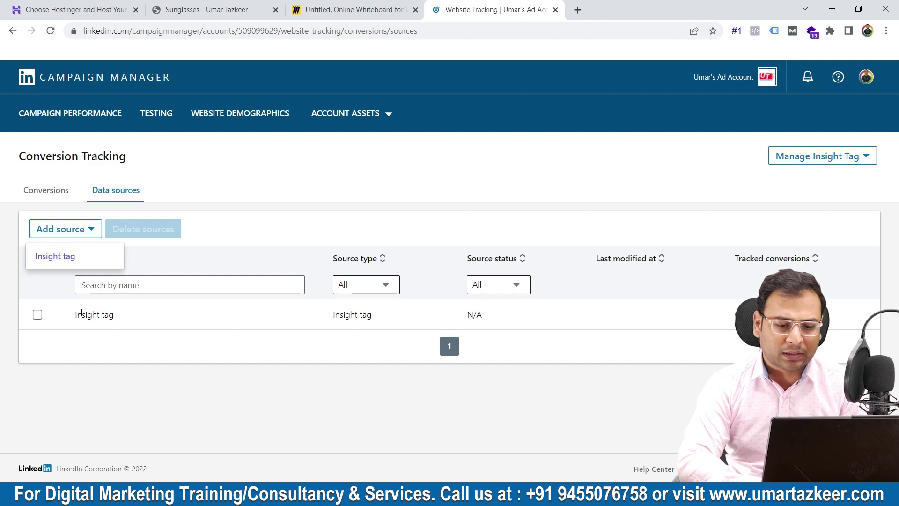
click(171, 333)
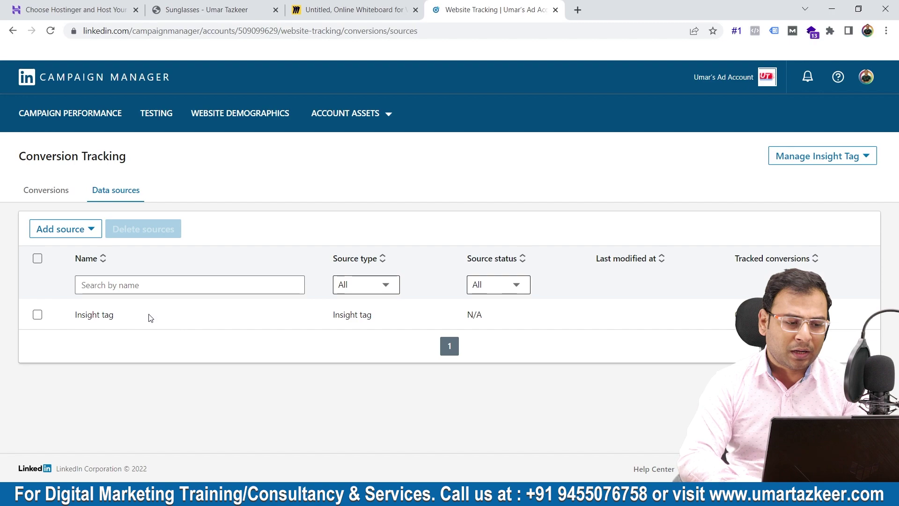
click(59, 201)
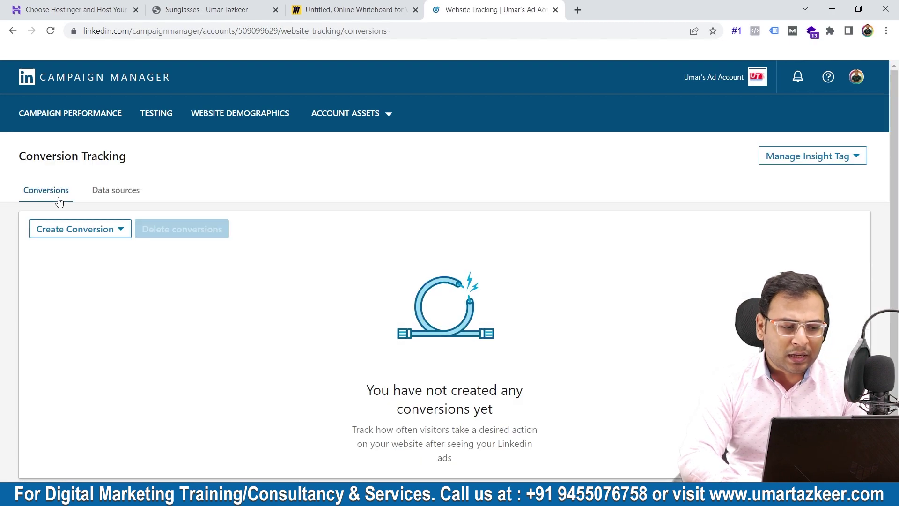
Create a new online conversion and name it "Thank You Page Visit".
click(73, 228)
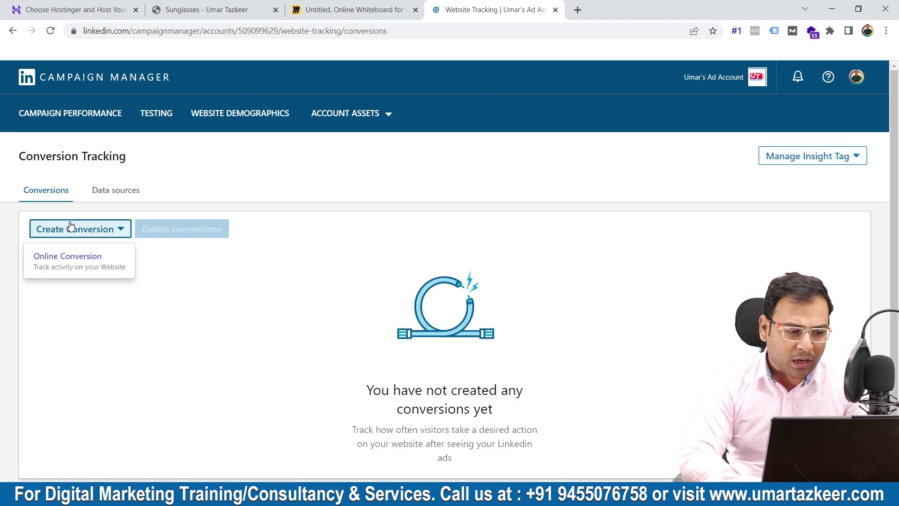
click(82, 255)
scroll(318, 225, down, 1)
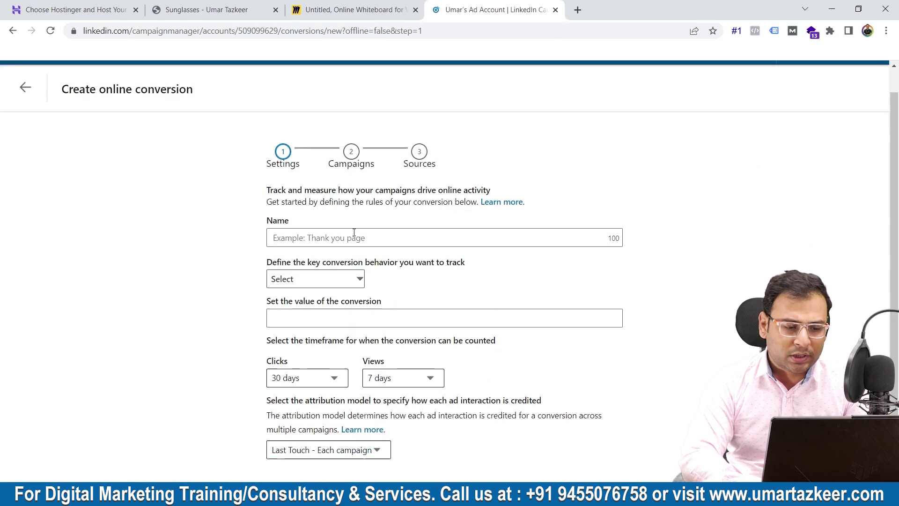
click(318, 213)
text(Tha)
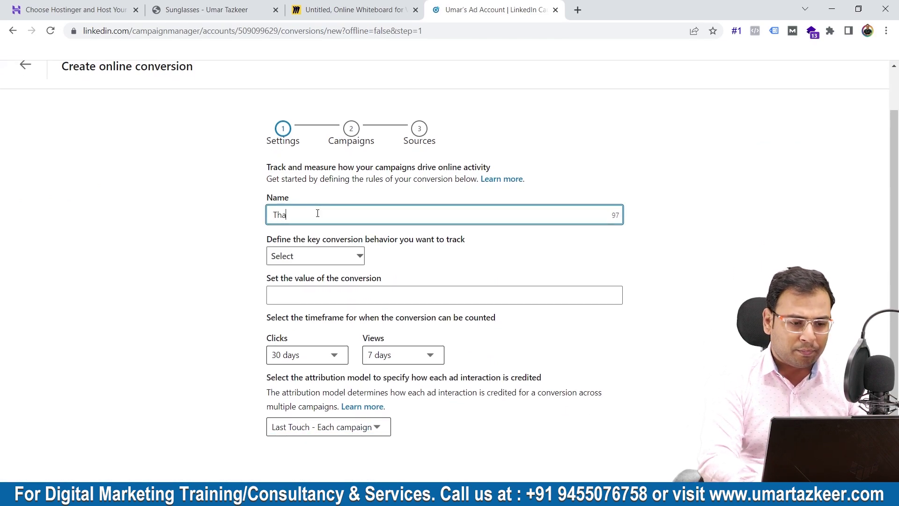
text(nk You Page Visit)
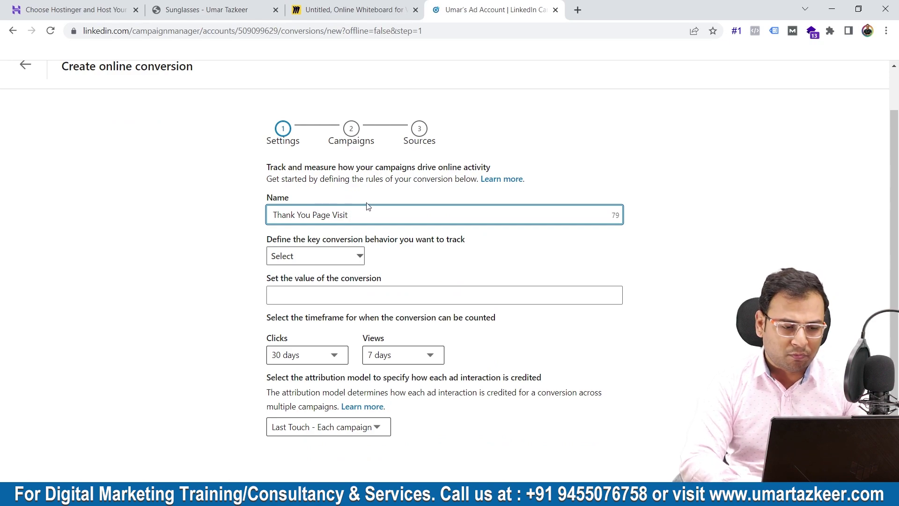
Set the key conversion behavior to track to Lead.
click(306, 256)
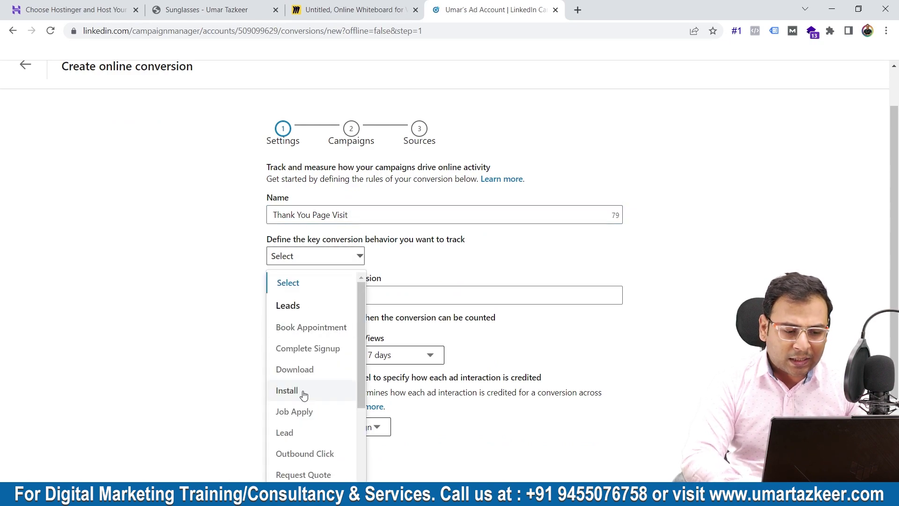
scroll(301, 394, down, 1)
scroll(297, 341, up, 1)
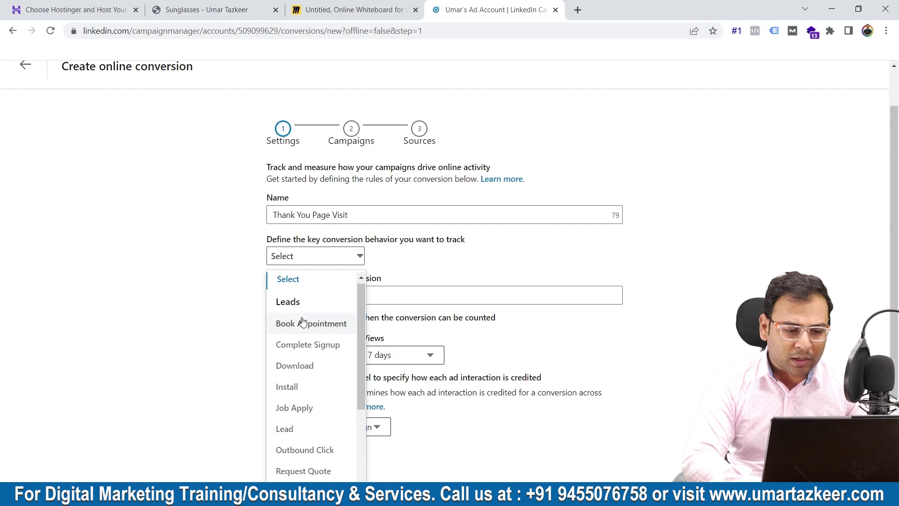
scroll(330, 396, down, 1)
click(286, 395)
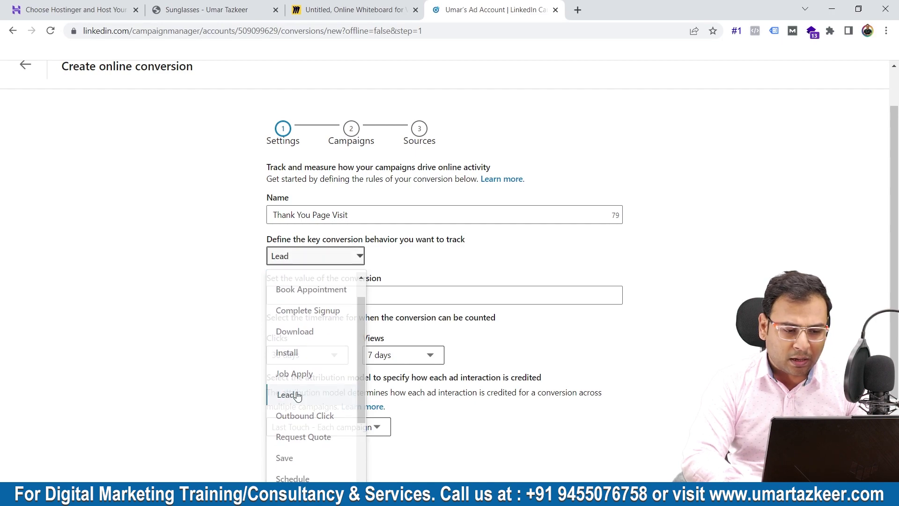
Set the value of the conversion to 50.
click(300, 295)
click(300, 295)
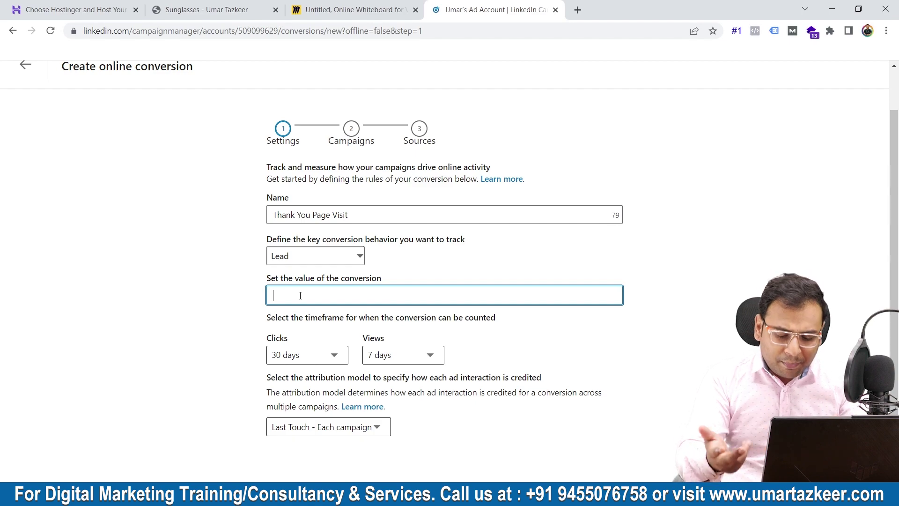
text(50)
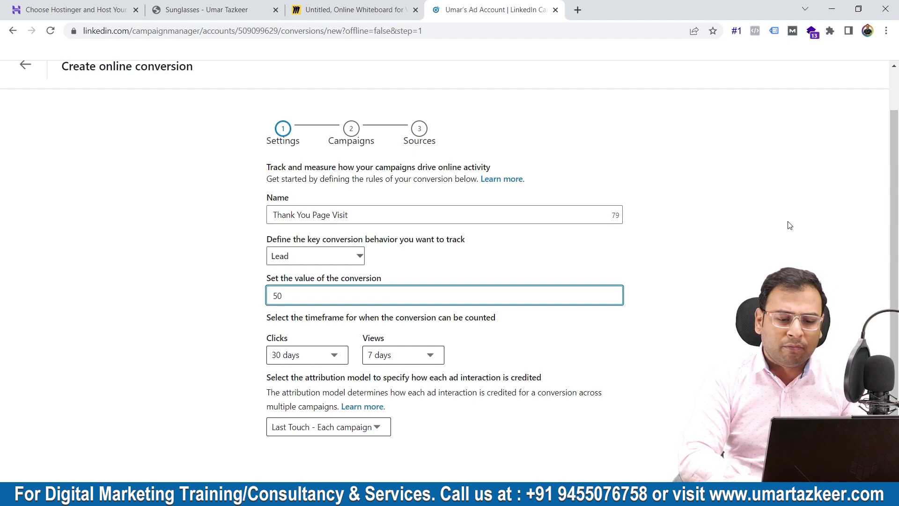
click(849, 229)
Continue past the conversion's settings and campaign selection to the Sources step with the Insight Tag page load options.
scroll(665, 291, down, 1)
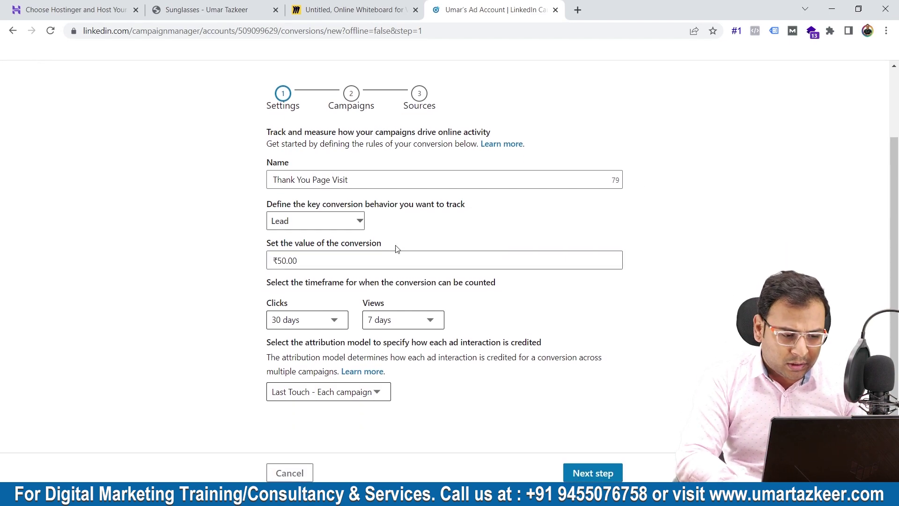
scroll(359, 317, down, 1)
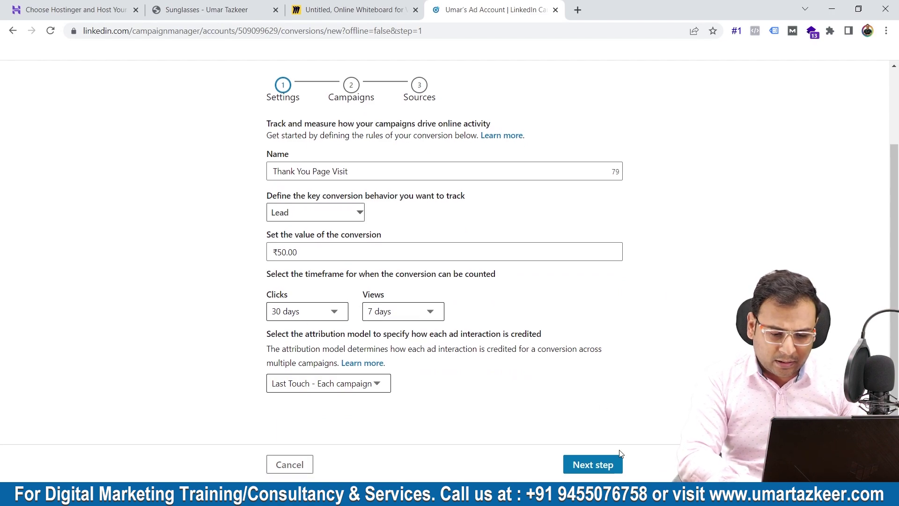
click(600, 466)
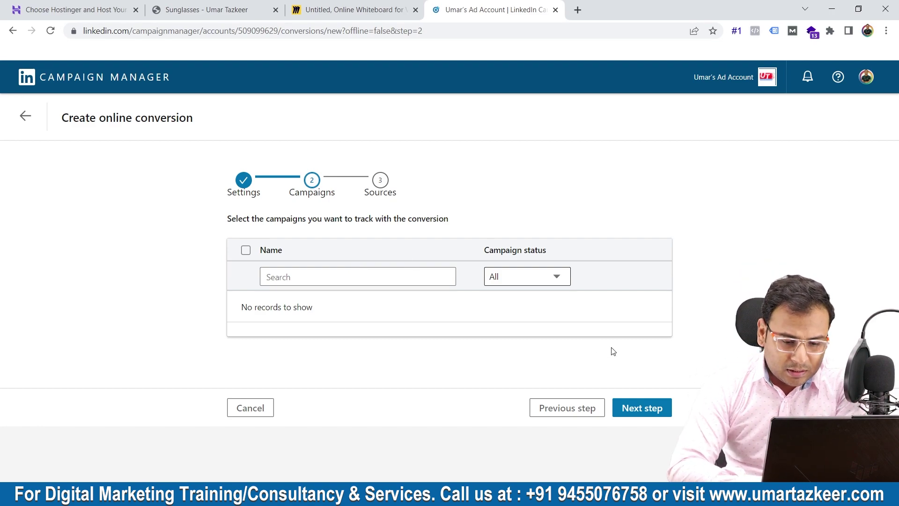
click(645, 408)
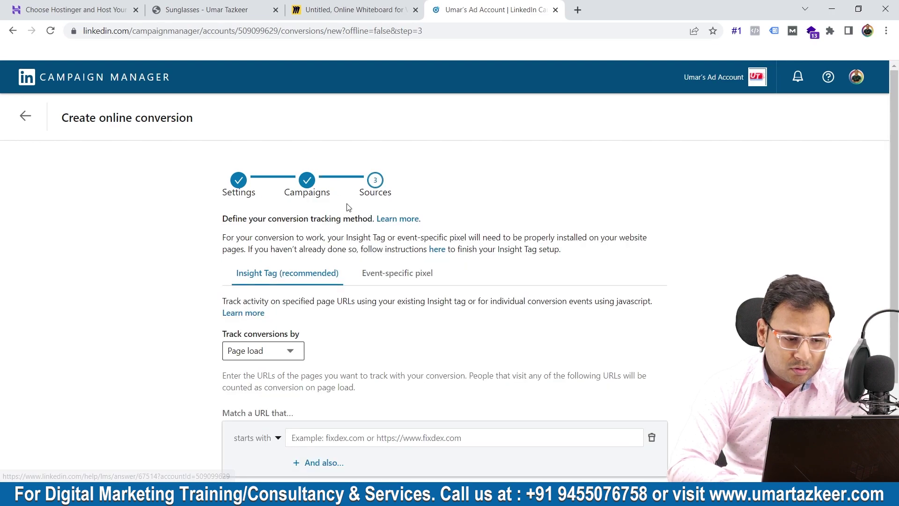
scroll(357, 300, down, 2)
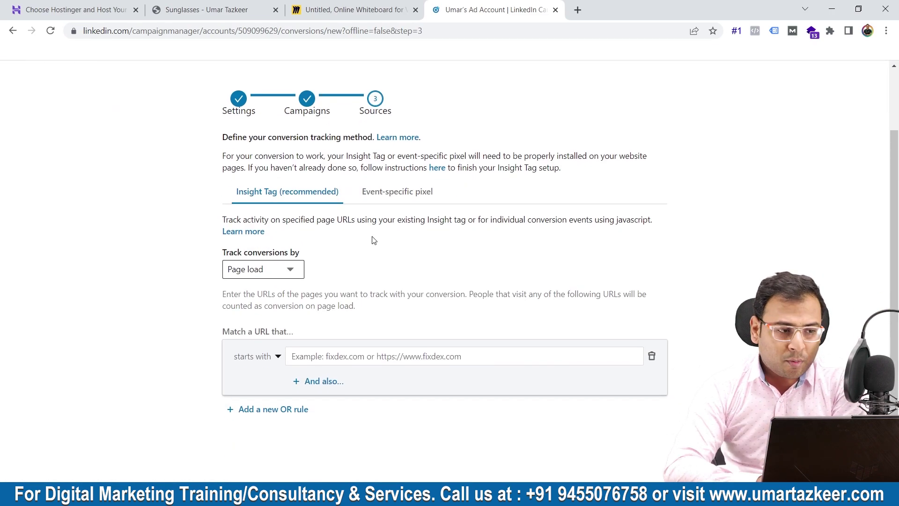
Check the page tracking plan on the Miro whiteboard, and compare the Event-specific pixel method with the Insight Tag method for the conversion.
click(304, 9)
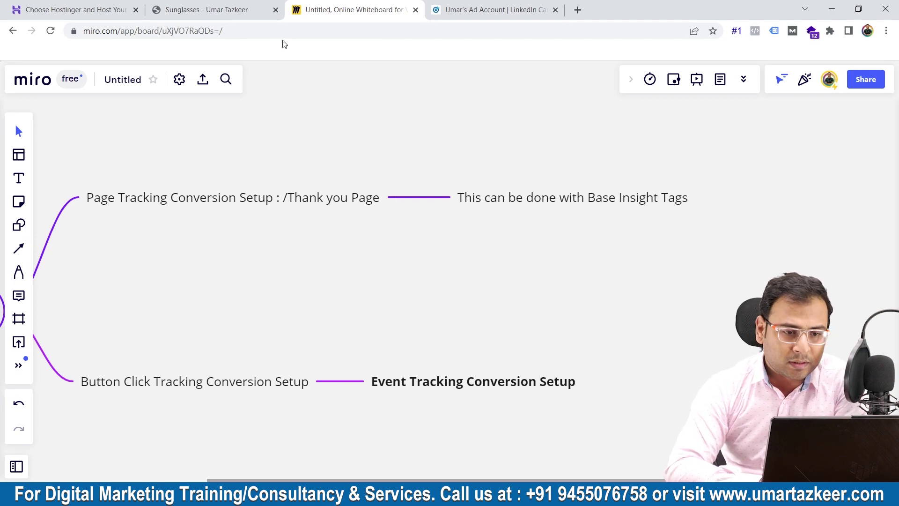
click(475, 7)
scroll(316, 290, down, 1)
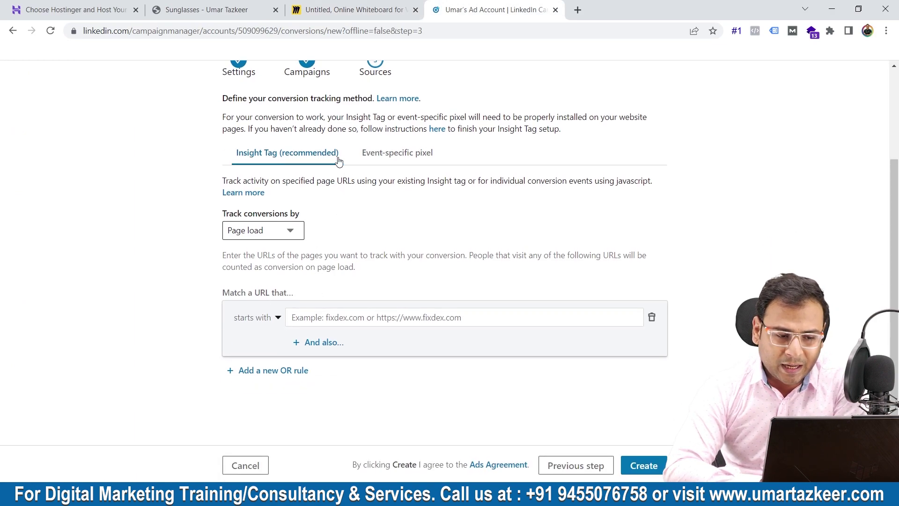
click(375, 155)
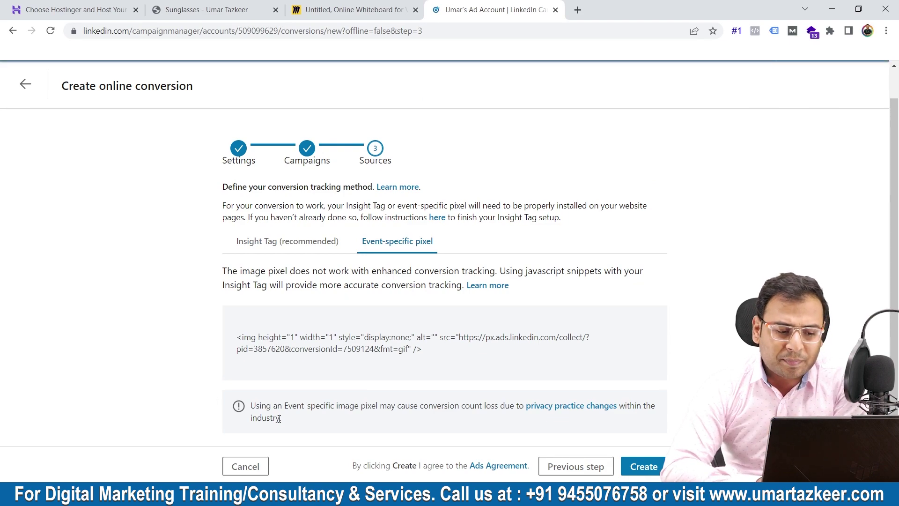
mouse_move(339, 330)
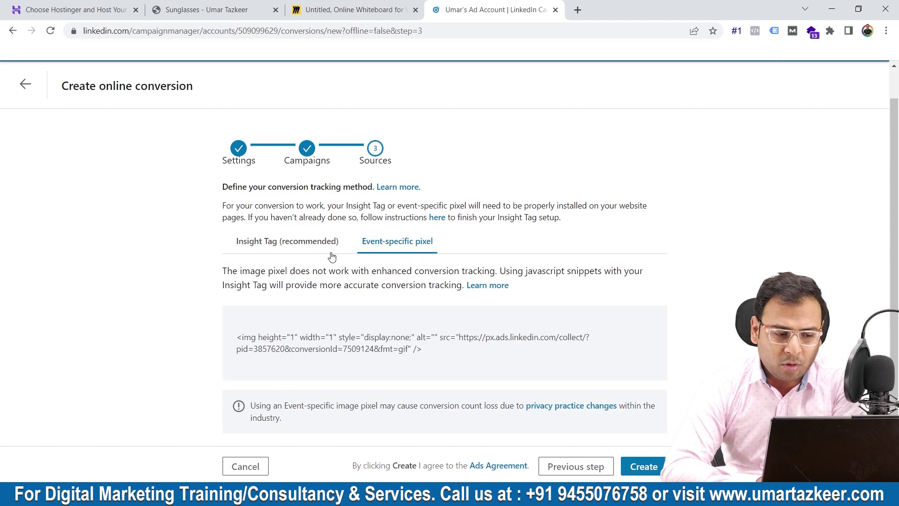
click(307, 241)
scroll(391, 278, down, 2)
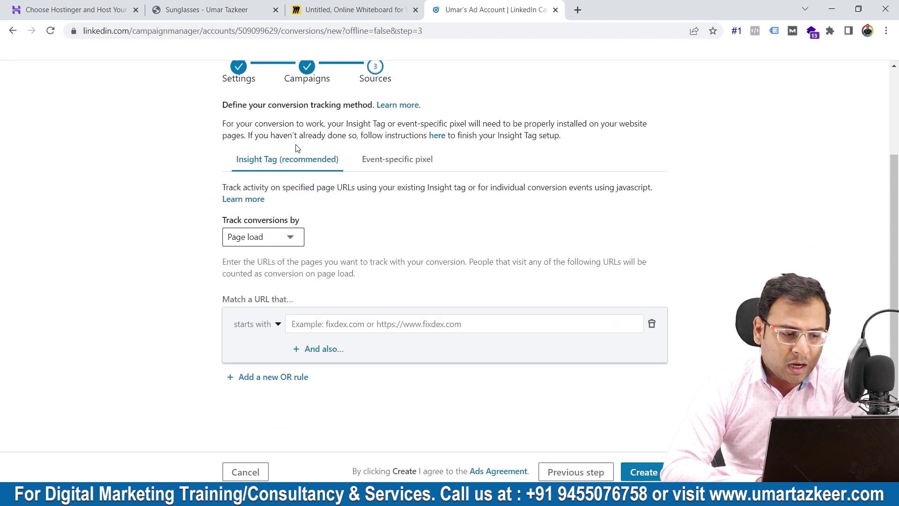
Keep Page load as the way conversions are tracked and set the URL match rule to "contains".
click(244, 240)
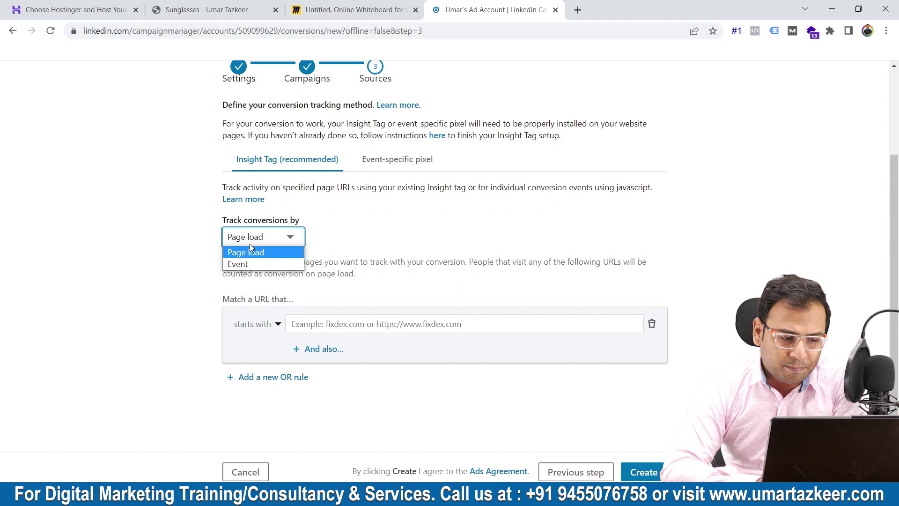
click(255, 253)
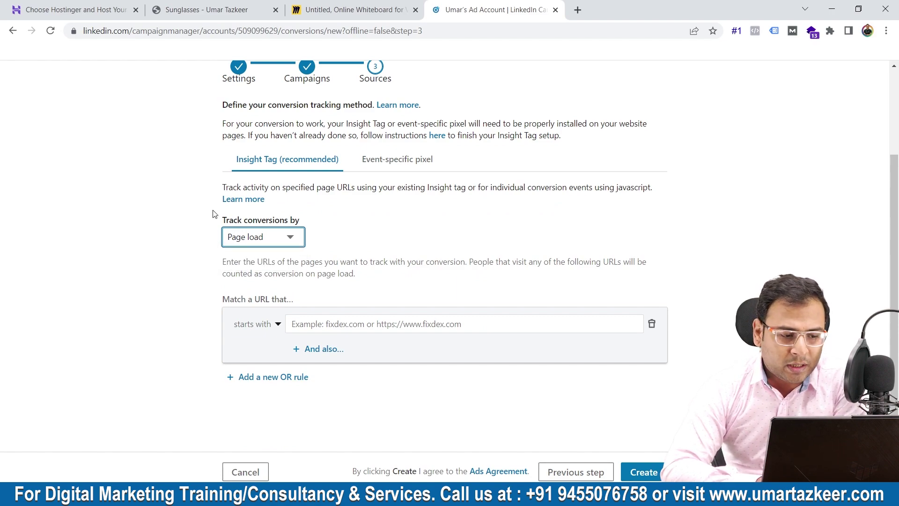
click(260, 323)
click(249, 352)
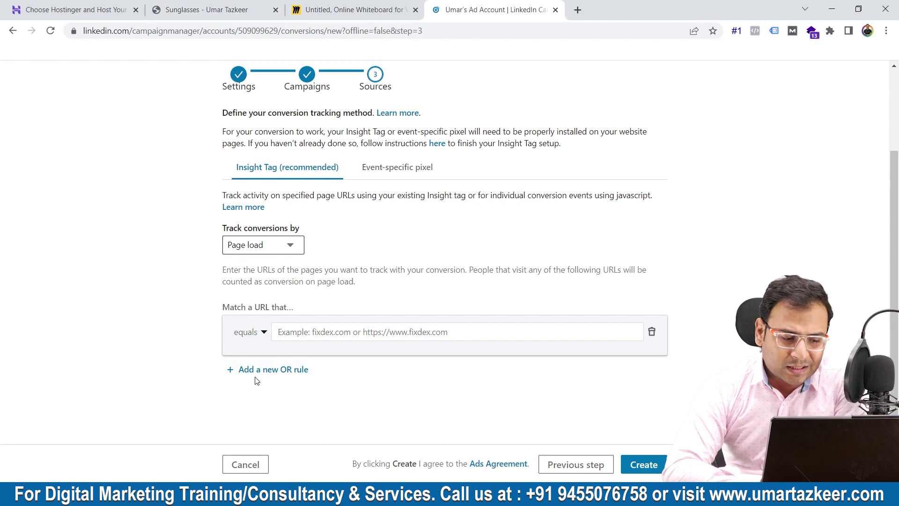
click(254, 335)
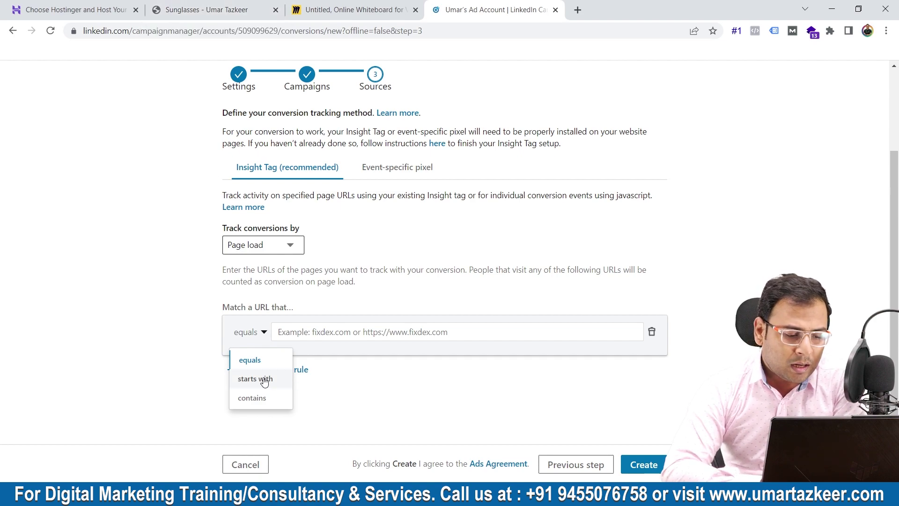
click(261, 398)
Copy the path "/product/sunglasses/" from the web address of the Sunglasses product page.
click(206, 9)
click(192, 32)
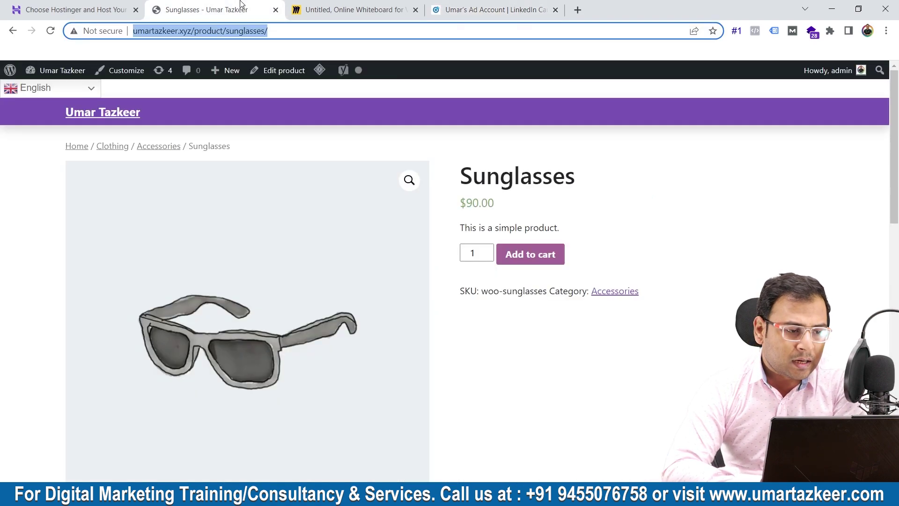
click(192, 32)
drag(192, 32, 327, 21)
key(ctrl+c)
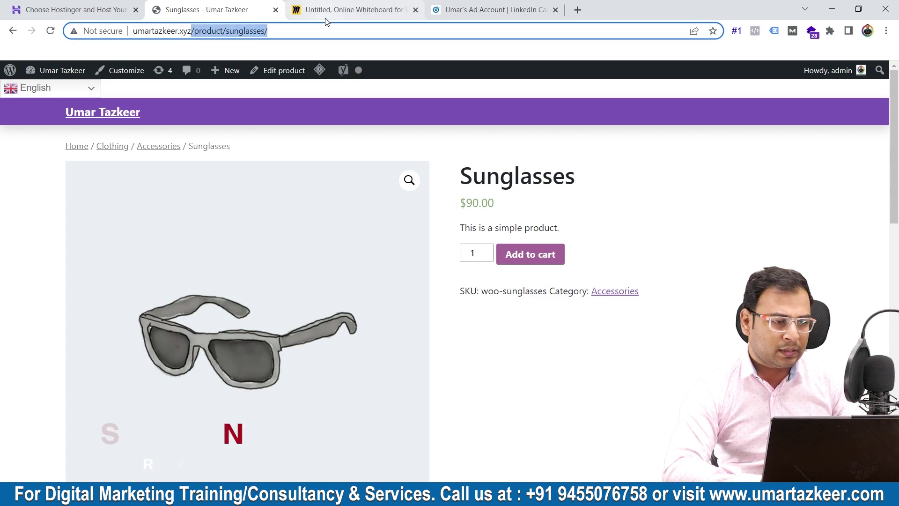
In LinkedIn Campaign Manager, enter "/product/sunglasses/" as the text the URL must contain and create the conversion.
click(344, 10)
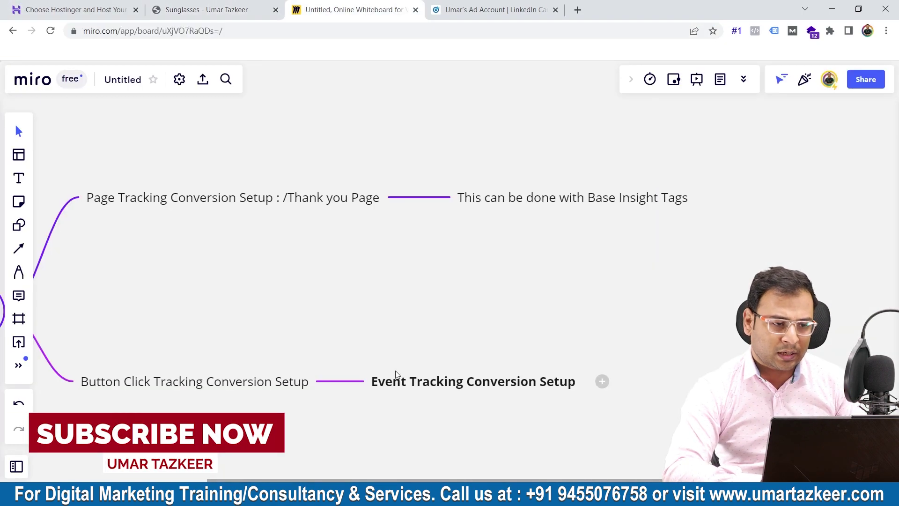
click(228, 9)
click(486, 7)
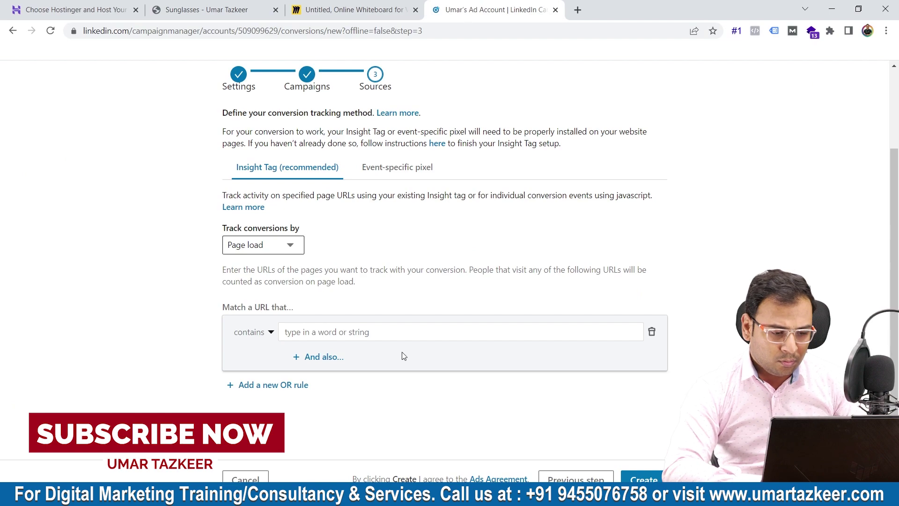
click(328, 332)
key(ctrl+v)
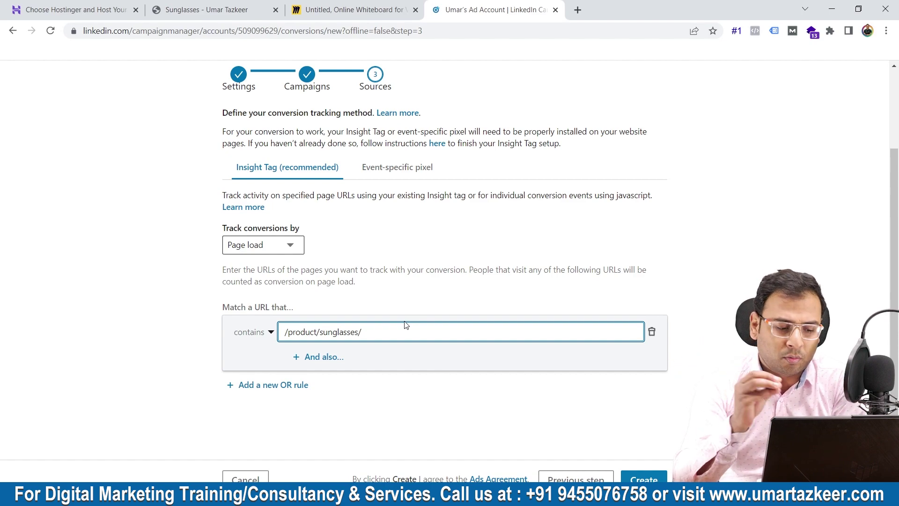
scroll(439, 416, down, 1)
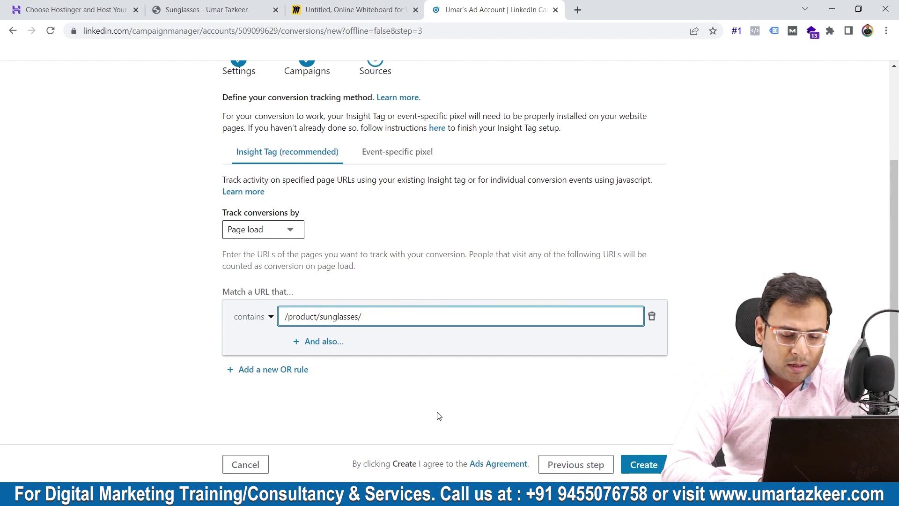
click(640, 464)
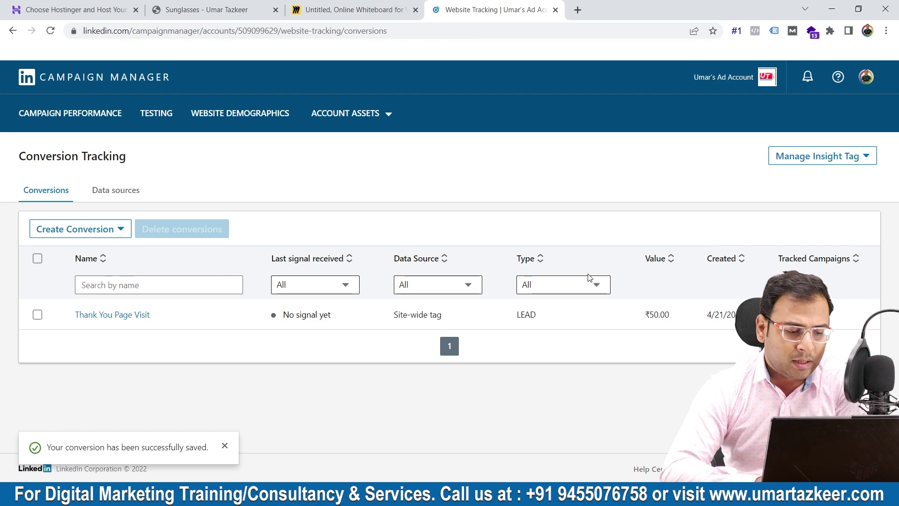
click(224, 446)
Review the saved settings of the "Thank You Page Visit" conversion and return to the conversion list without changing them.
click(37, 314)
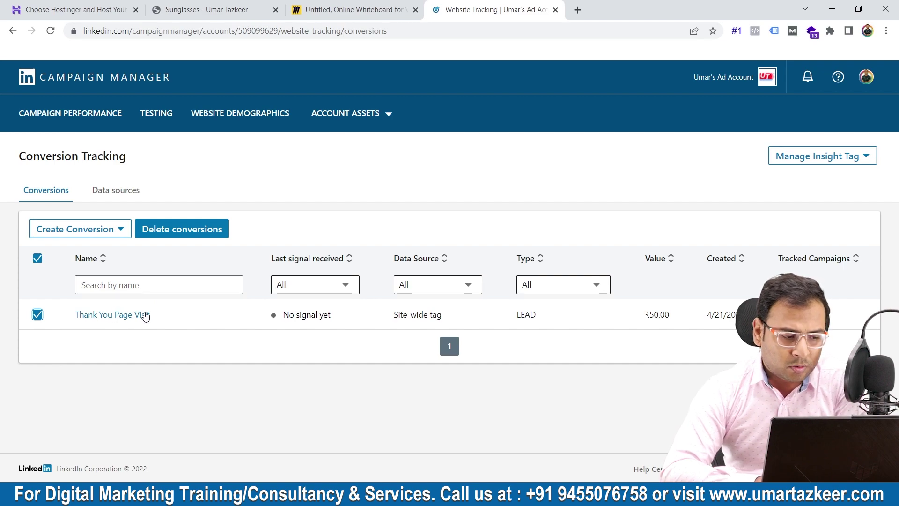
click(38, 314)
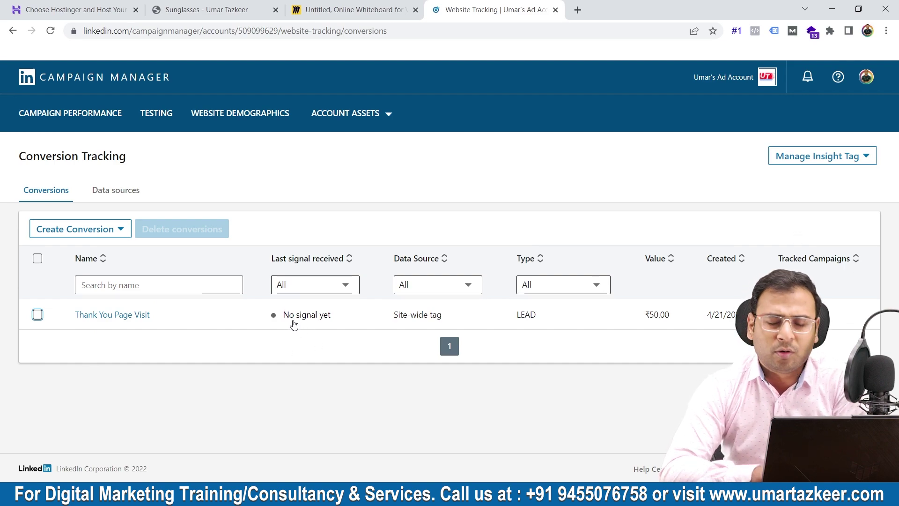
click(121, 315)
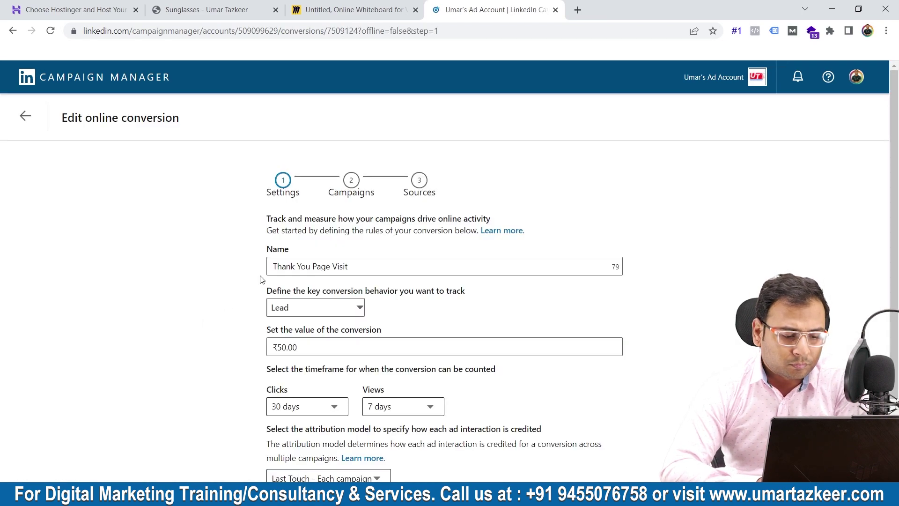
scroll(261, 280, down, 2)
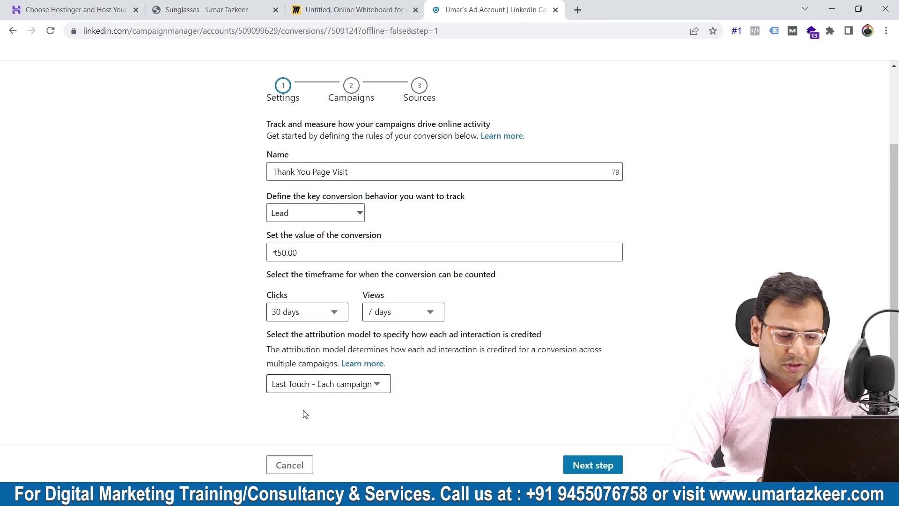
click(293, 465)
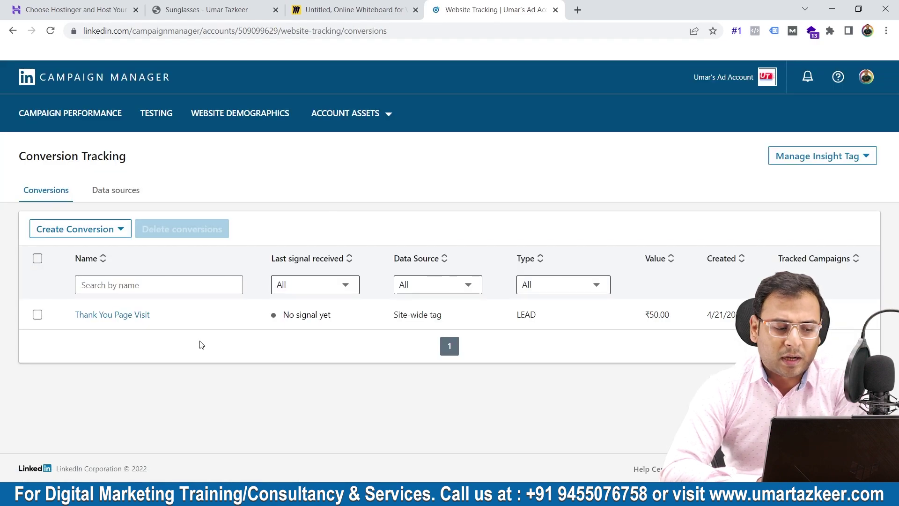